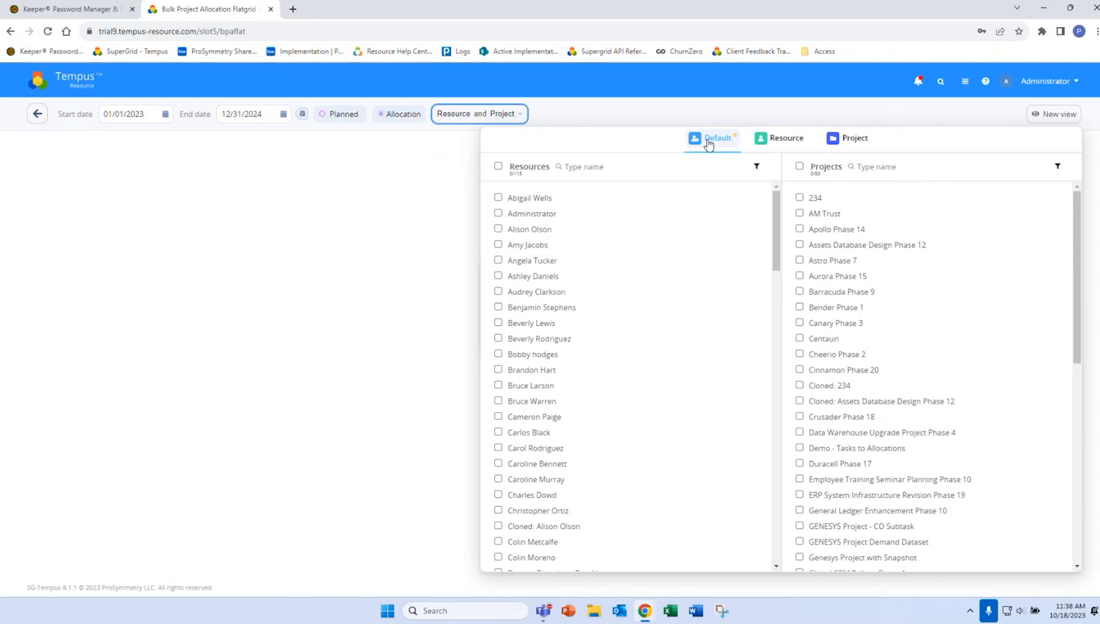
Load the grid for the fifth listed resource and the project Aurora Phase 15
left_click(498, 262)
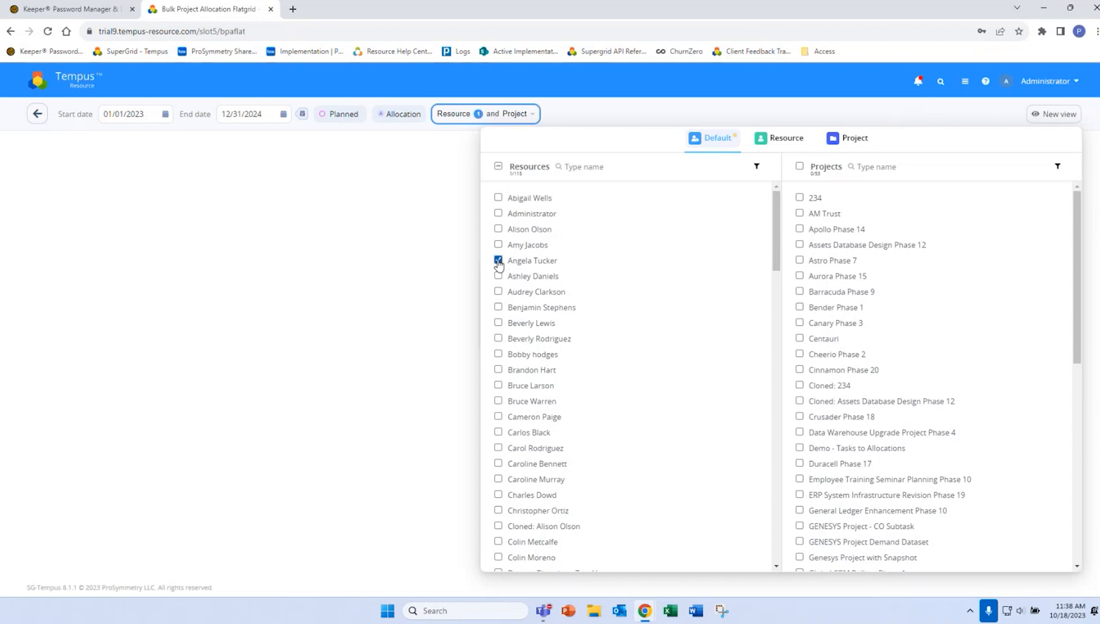
left_click(799, 277)
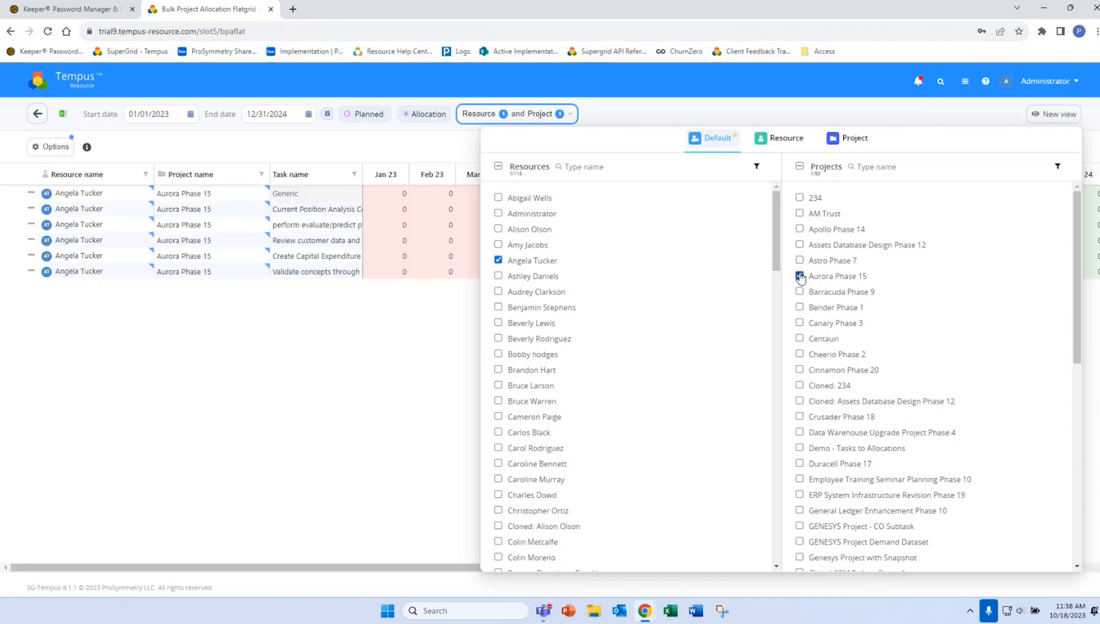
left_click(225, 357)
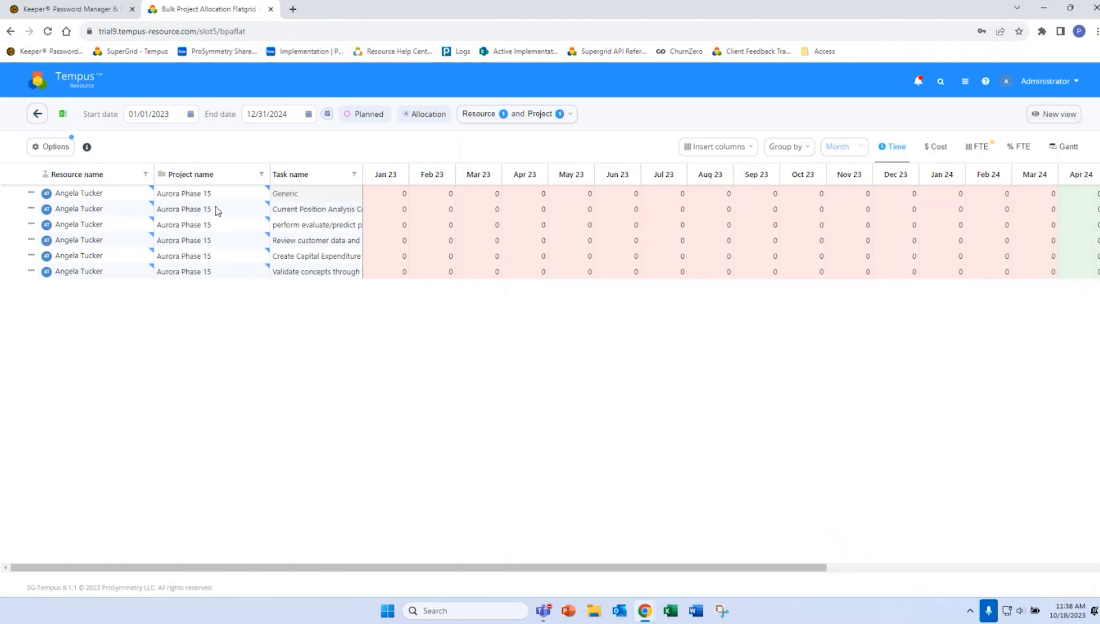
Allocate 10 per month from Jan 23 through Jul 23 on the Generic task of Aurora Phase 15 and save
left_click(388, 197)
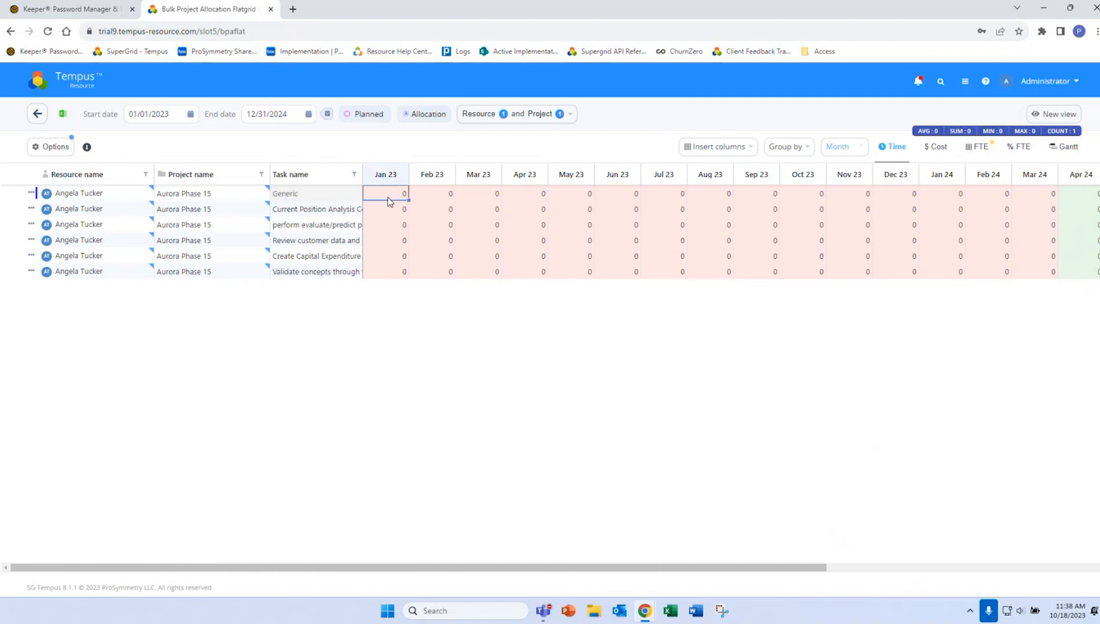
key("Return")
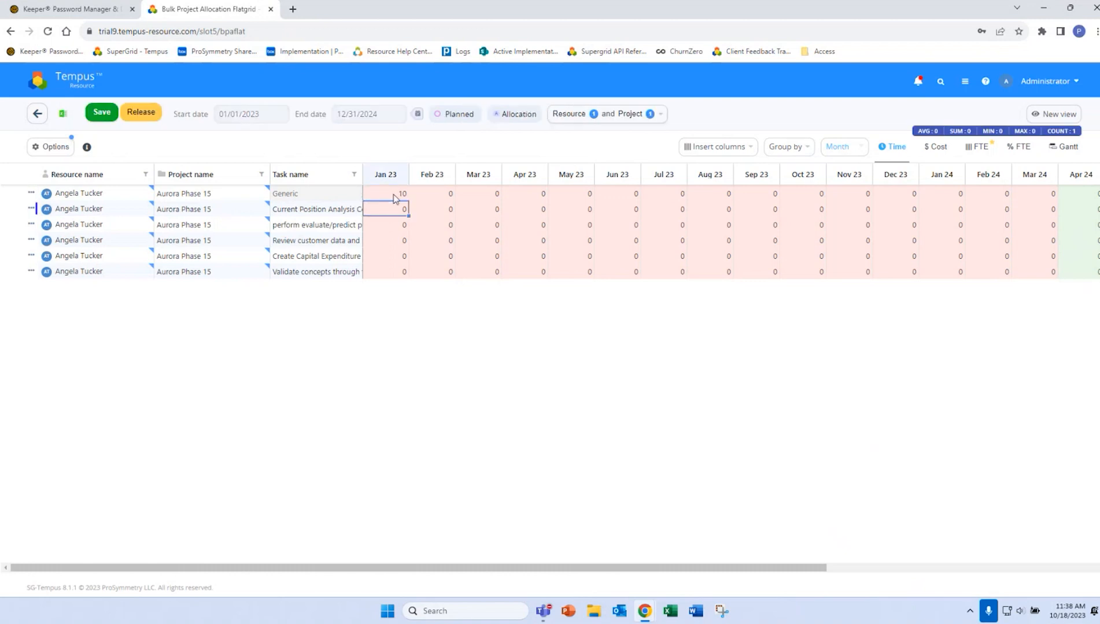
left_click_drag(407, 200, 590, 199)
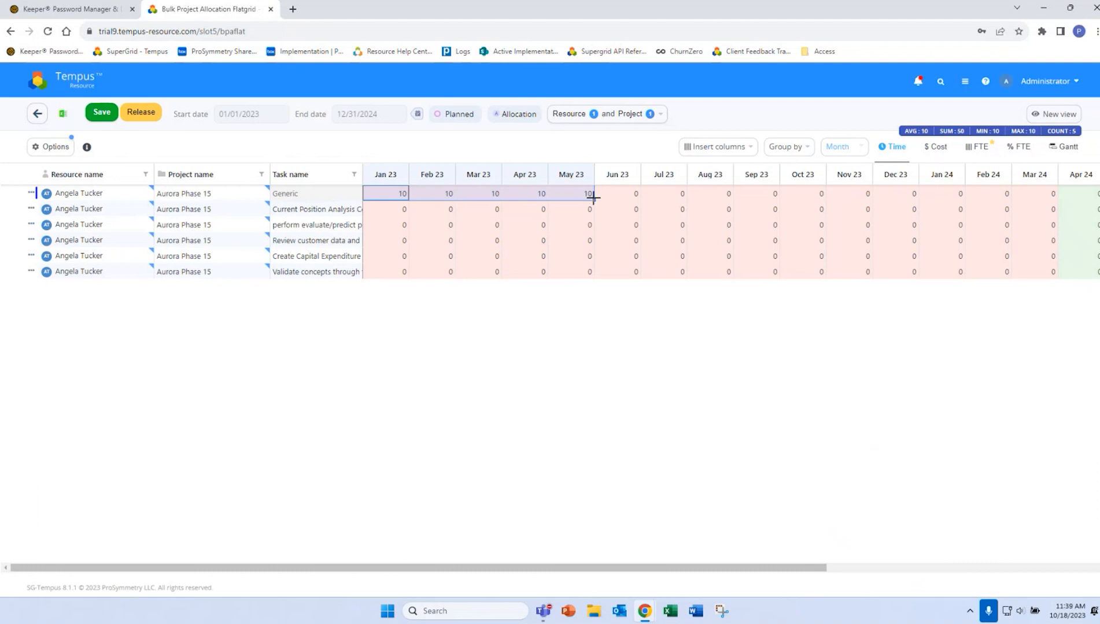
left_click_drag(594, 200, 654, 195)
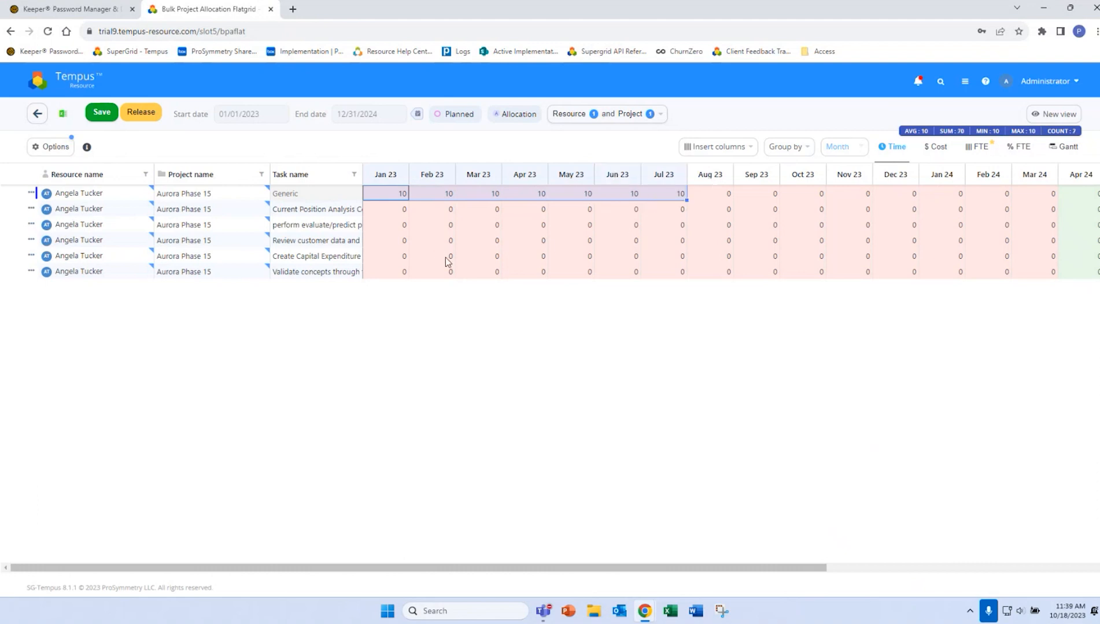
left_click(100, 113)
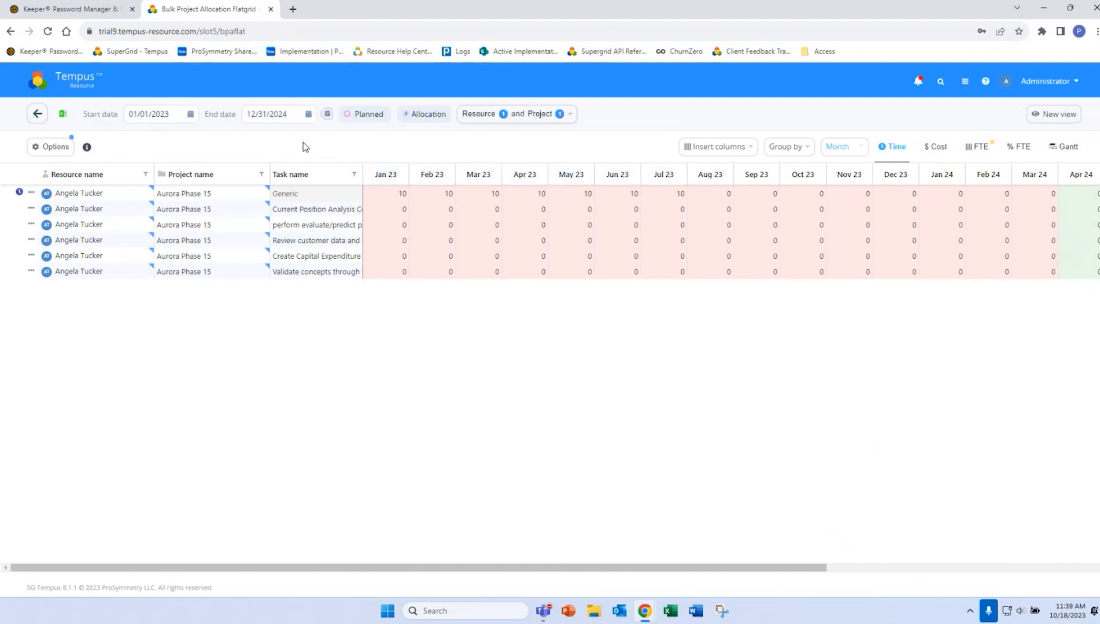
Change the selection mode to Resource and load only the fourth listed resource with all of its projects
left_click(528, 115)
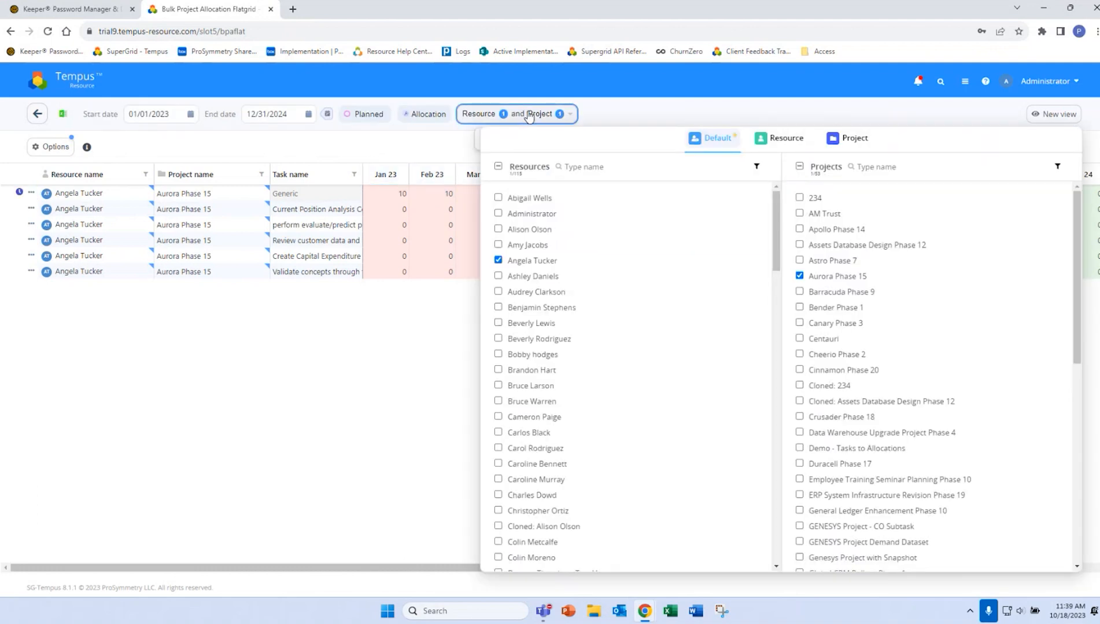
left_click(782, 139)
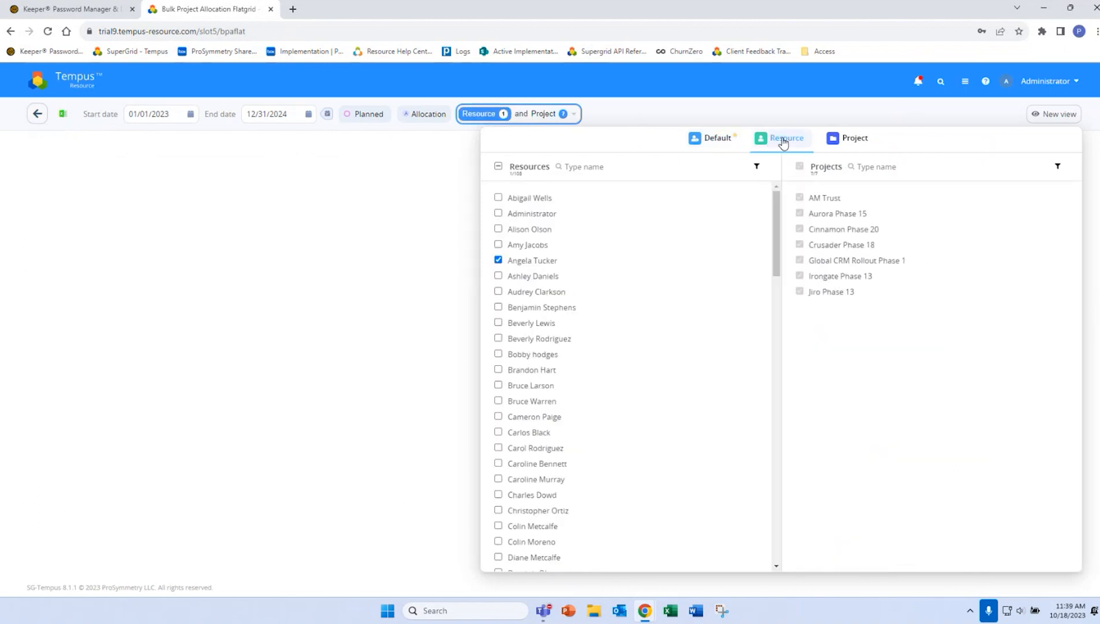
left_click(498, 261)
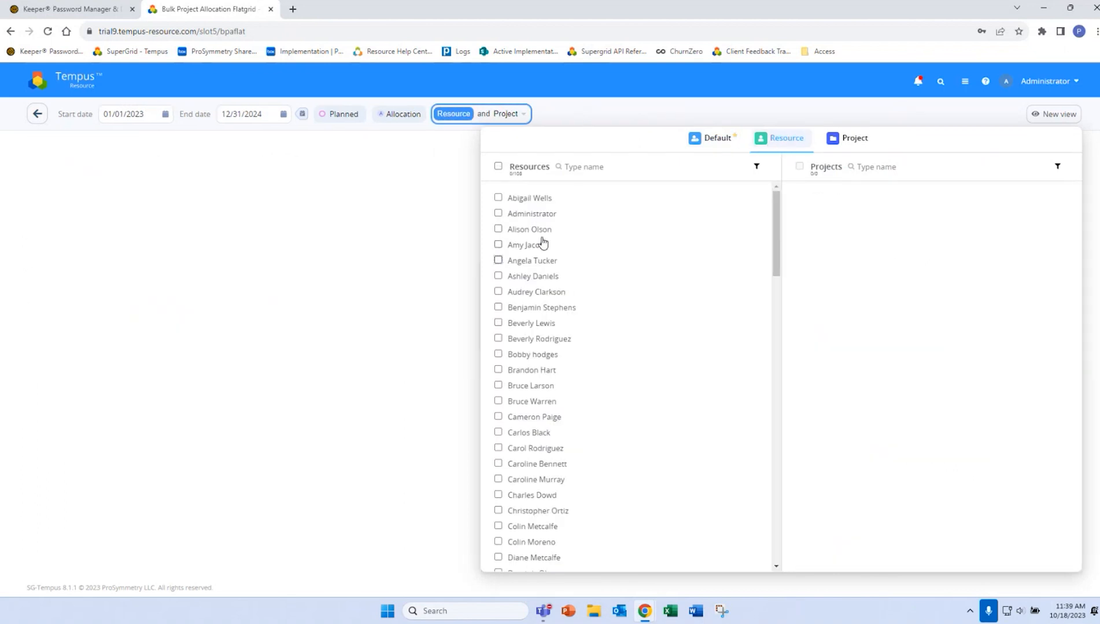
left_click(498, 246)
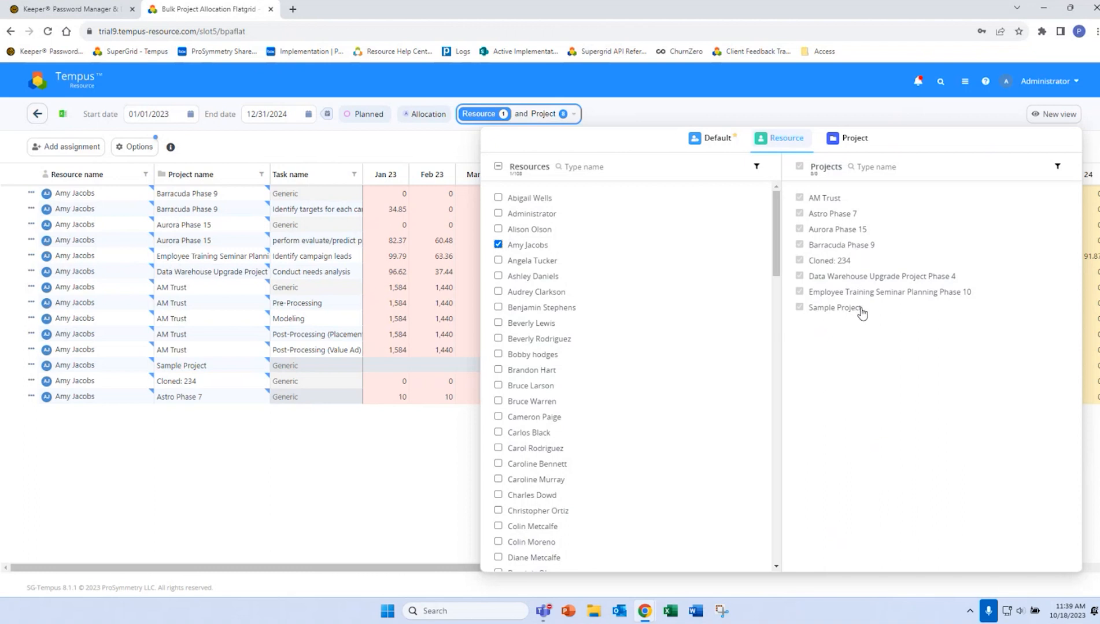
left_click(359, 430)
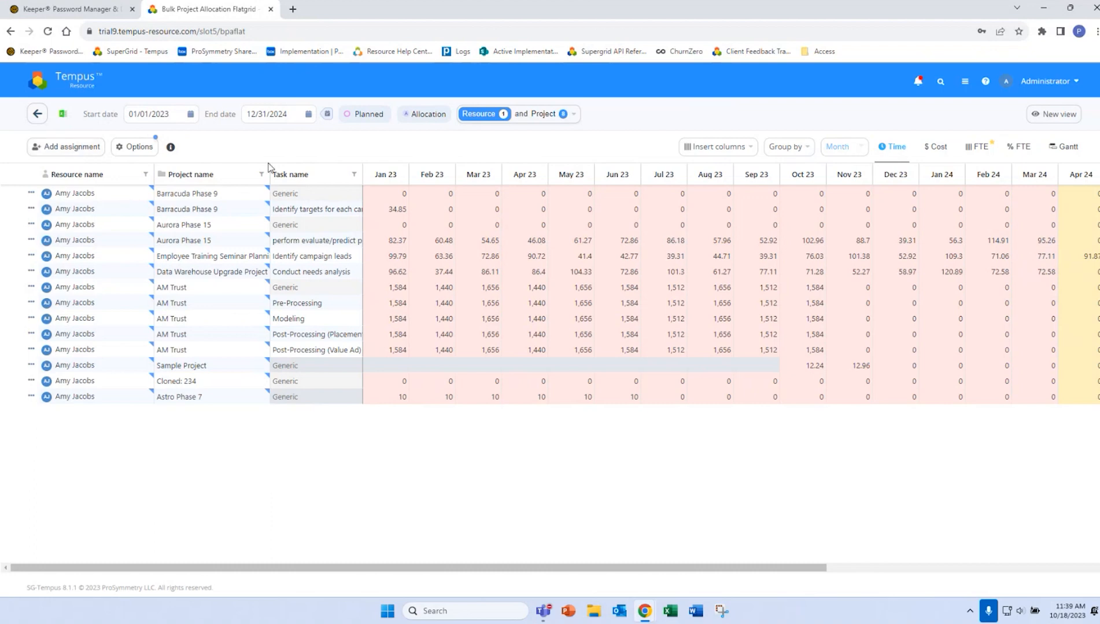
left_click(429, 227)
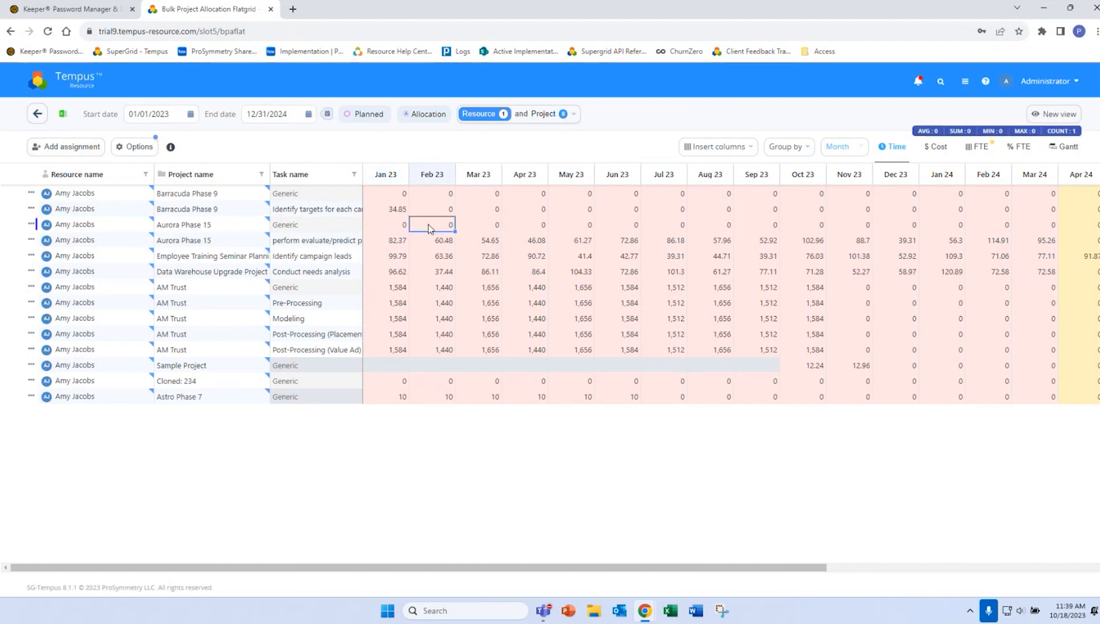
Add a new assignment for the loaded resource on project Barracuda Phase 9 with the task Create Project Brief
left_click(83, 151)
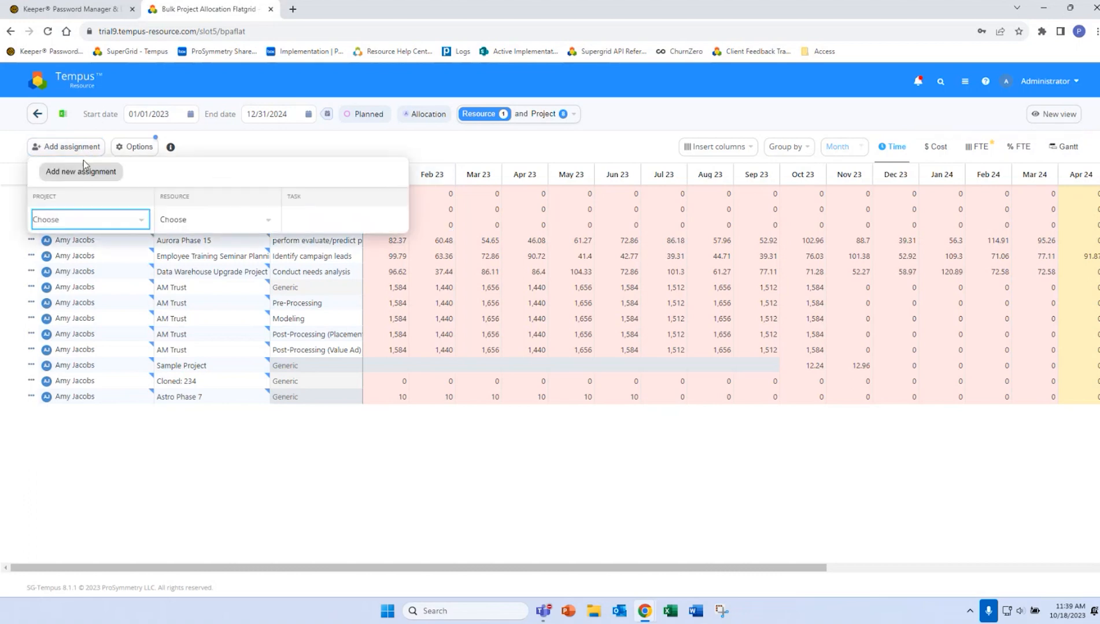
left_click(78, 221)
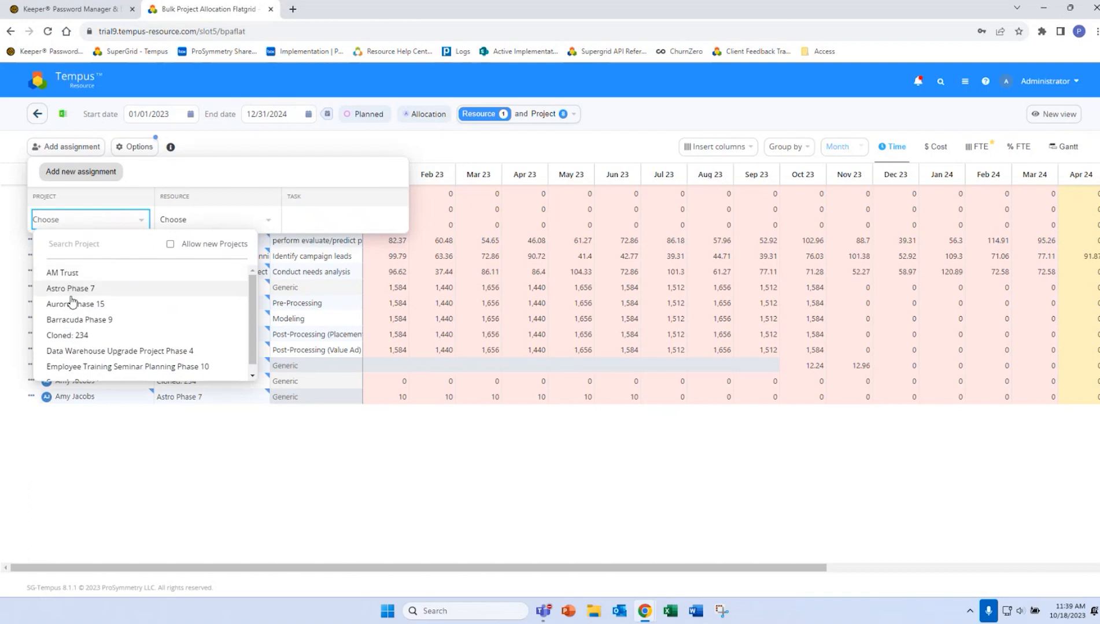
left_click(78, 321)
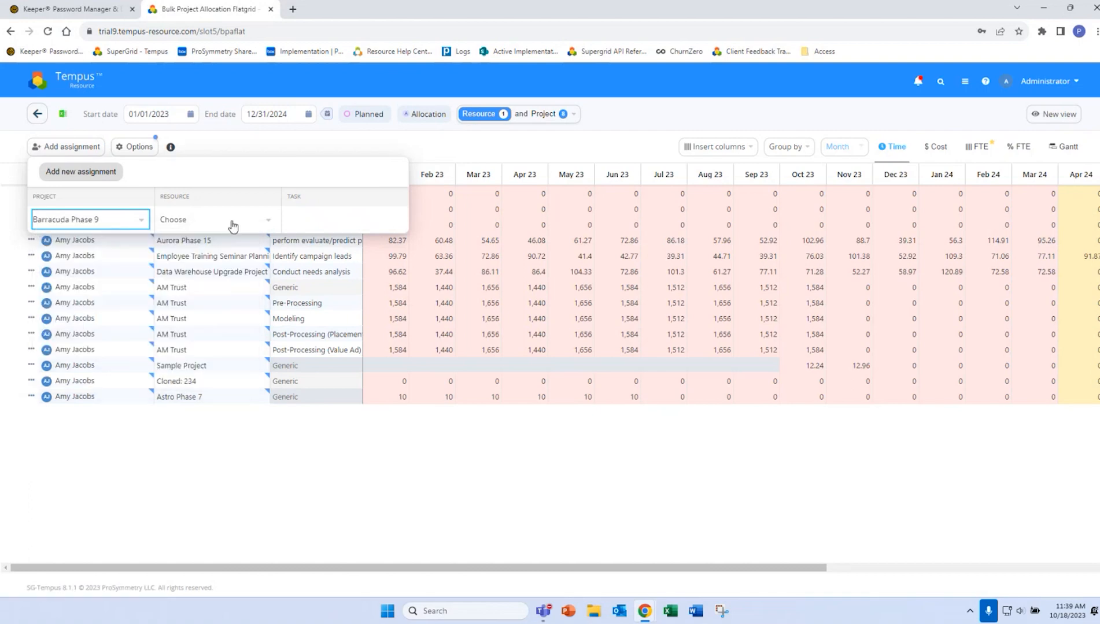
left_click(233, 225)
left_click(202, 280)
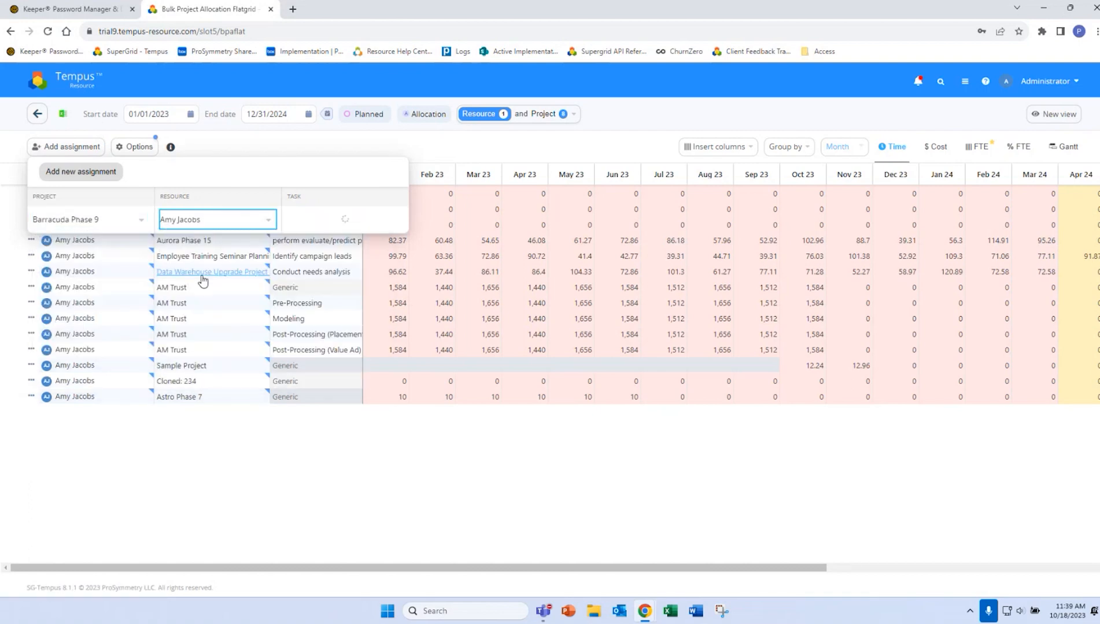
left_click(353, 225)
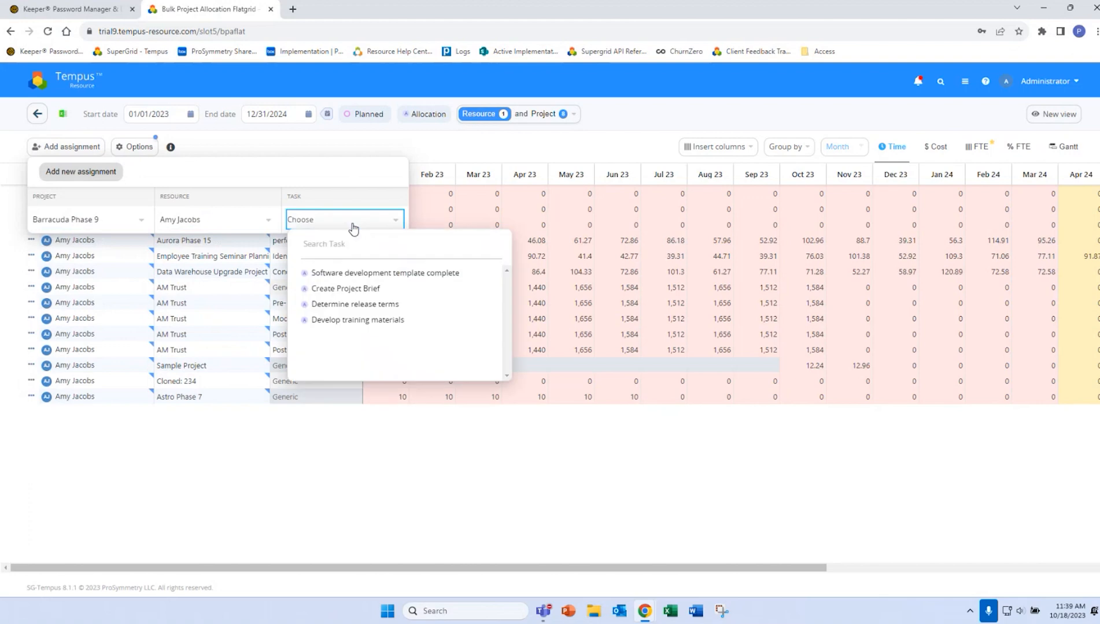
left_click(345, 289)
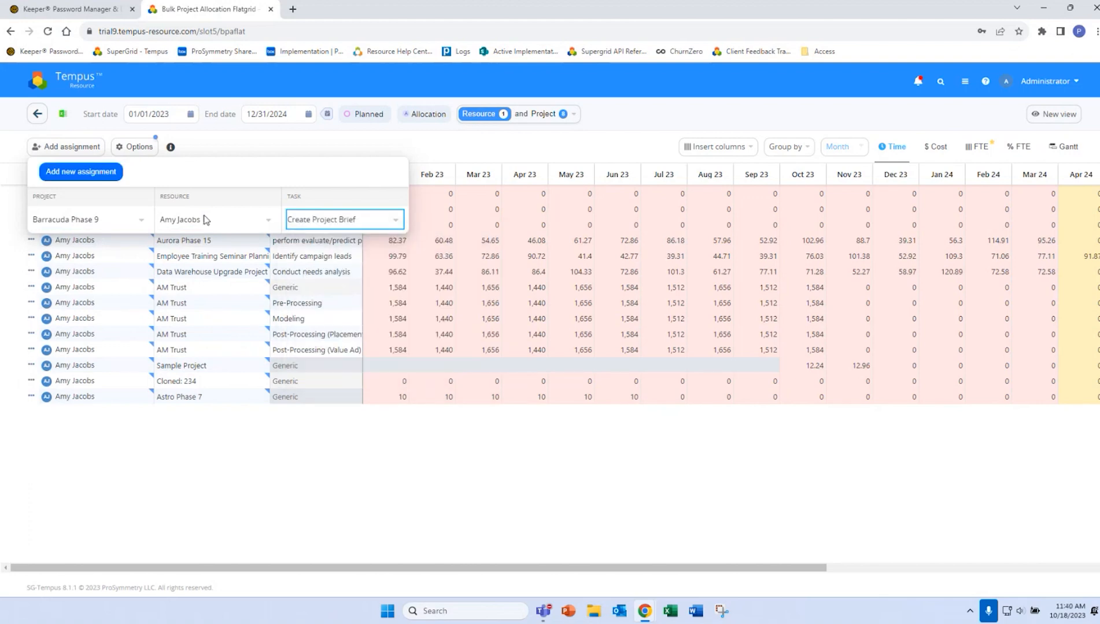
left_click(83, 175)
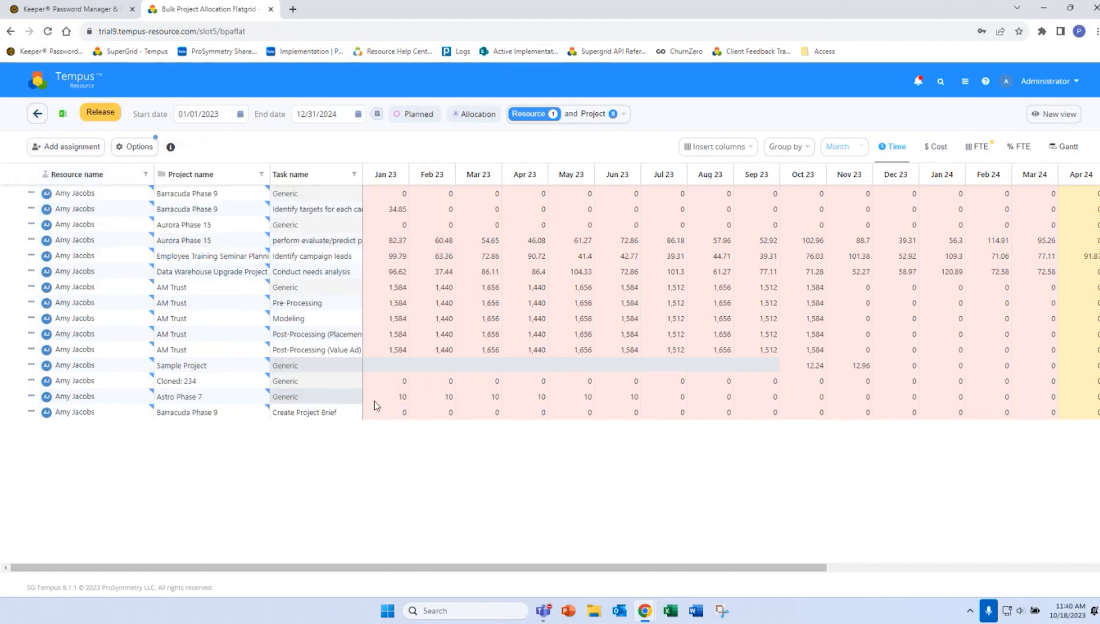
Enter 111 for Jan 23 in the Create Project Brief row and save the allocation
left_click(390, 413)
type("1")
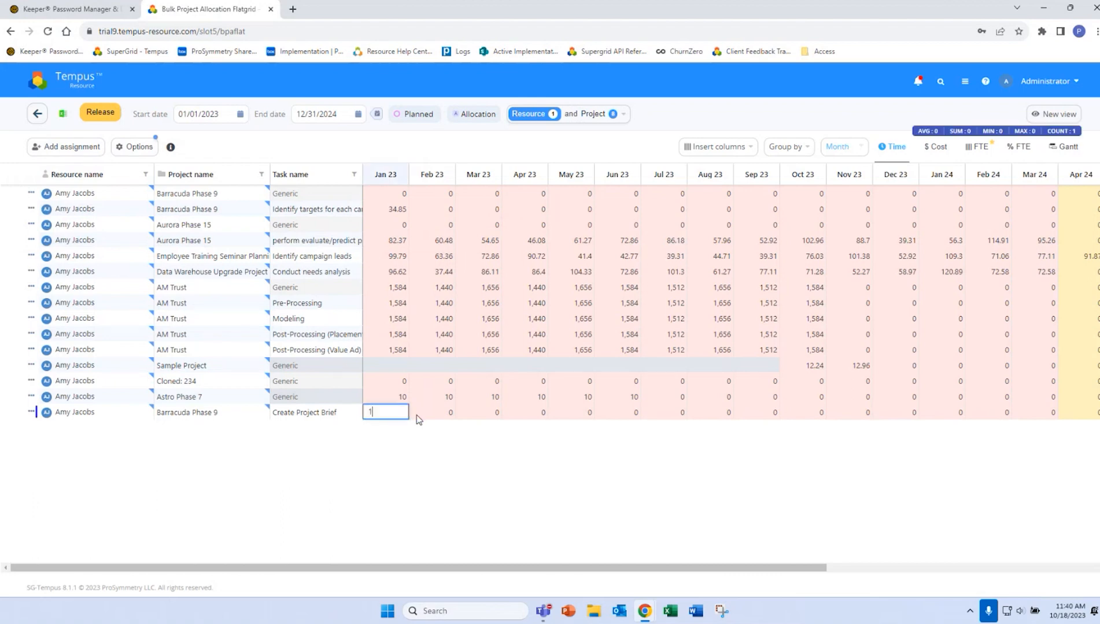
type("11")
left_click(428, 413)
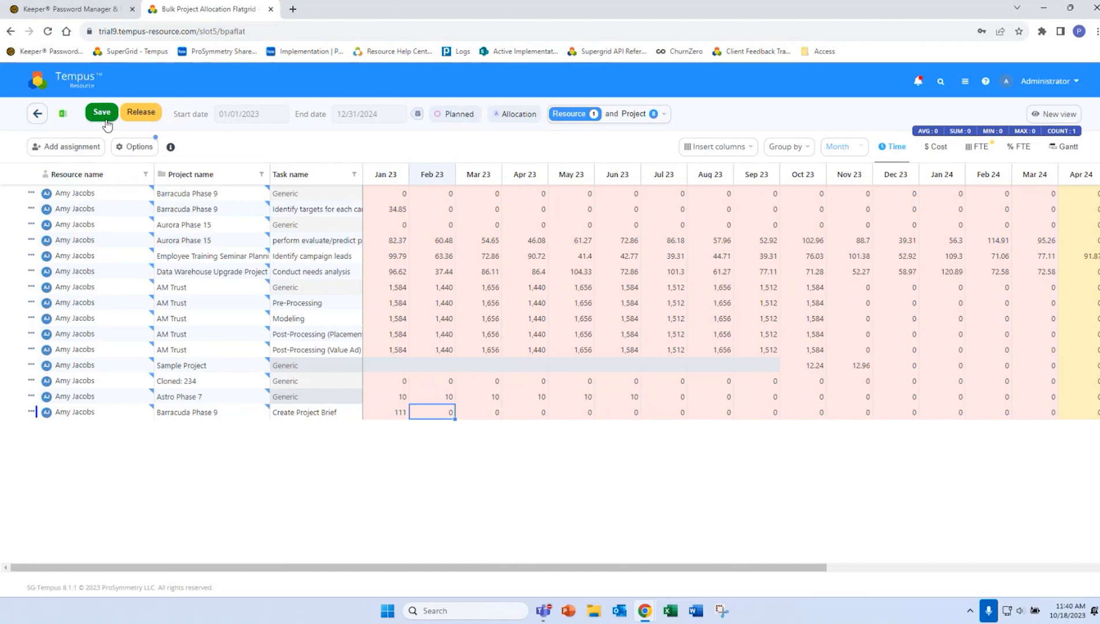
left_click(103, 114)
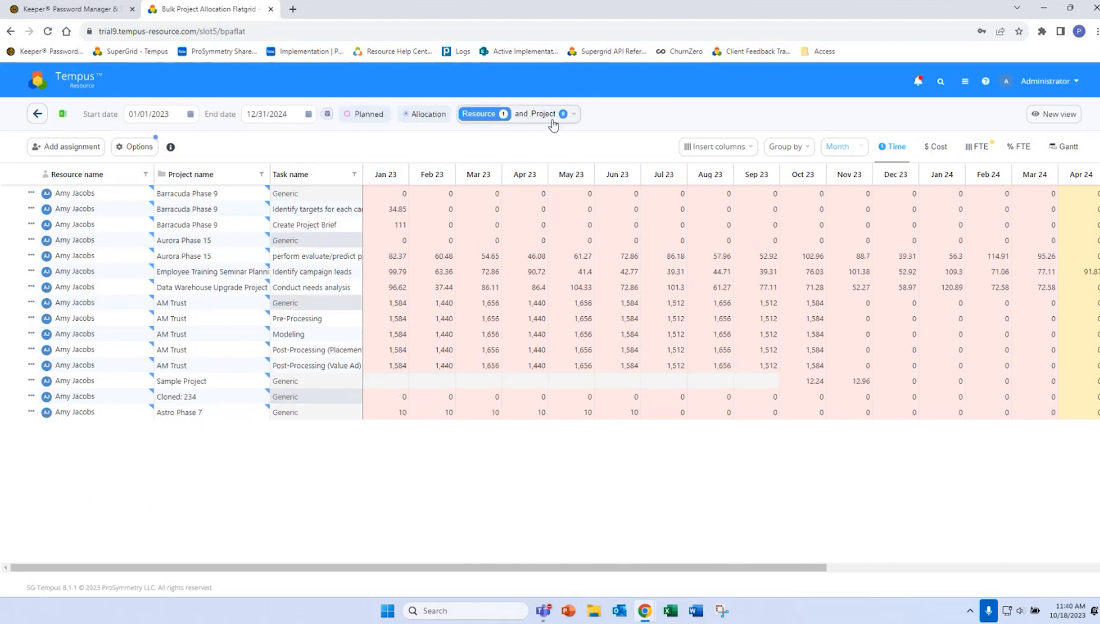
Change the selection mode to Project, load Bender Phase 1 and look through its resource rows
left_click(552, 118)
left_click(857, 152)
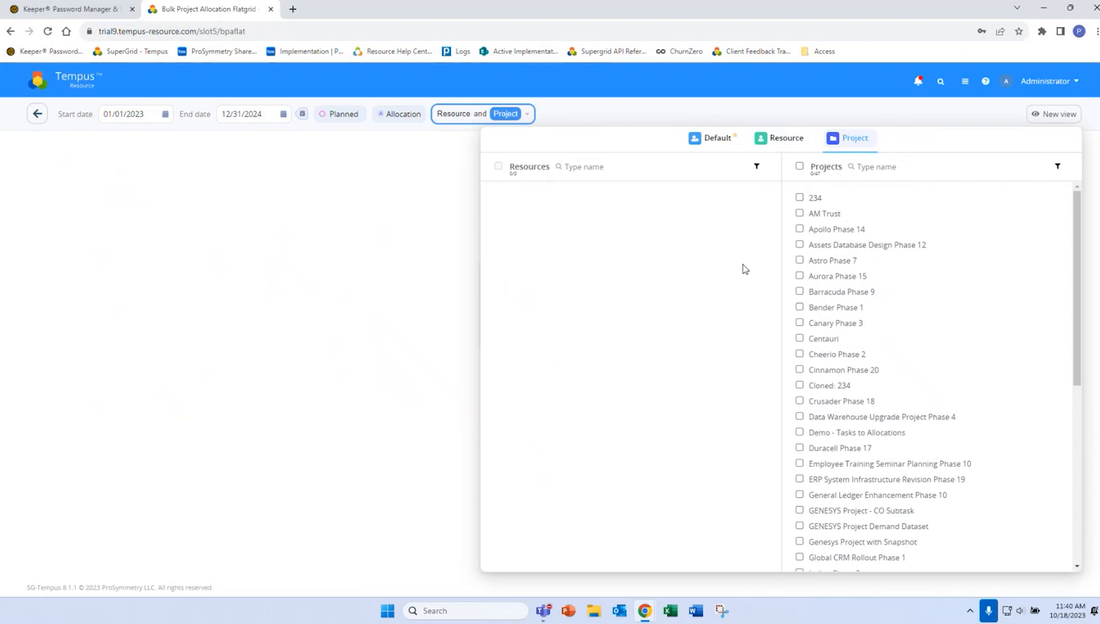
left_click(799, 309)
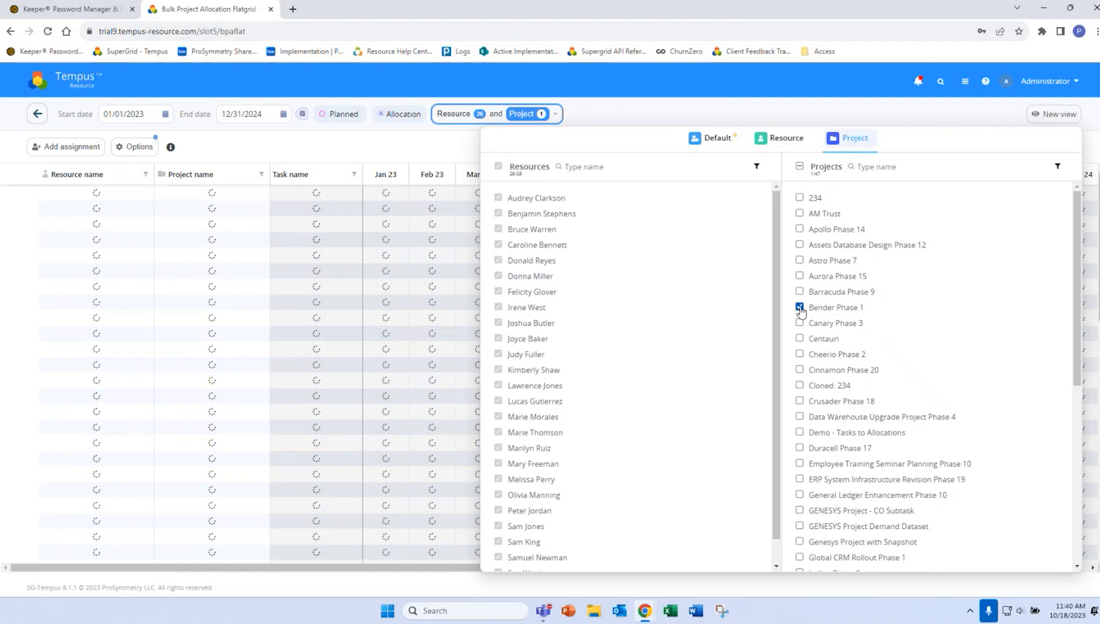
left_click(396, 158)
scroll(427, 317, "down", 6)
scroll(527, 358, "down", 3)
scroll(554, 361, "up", 3)
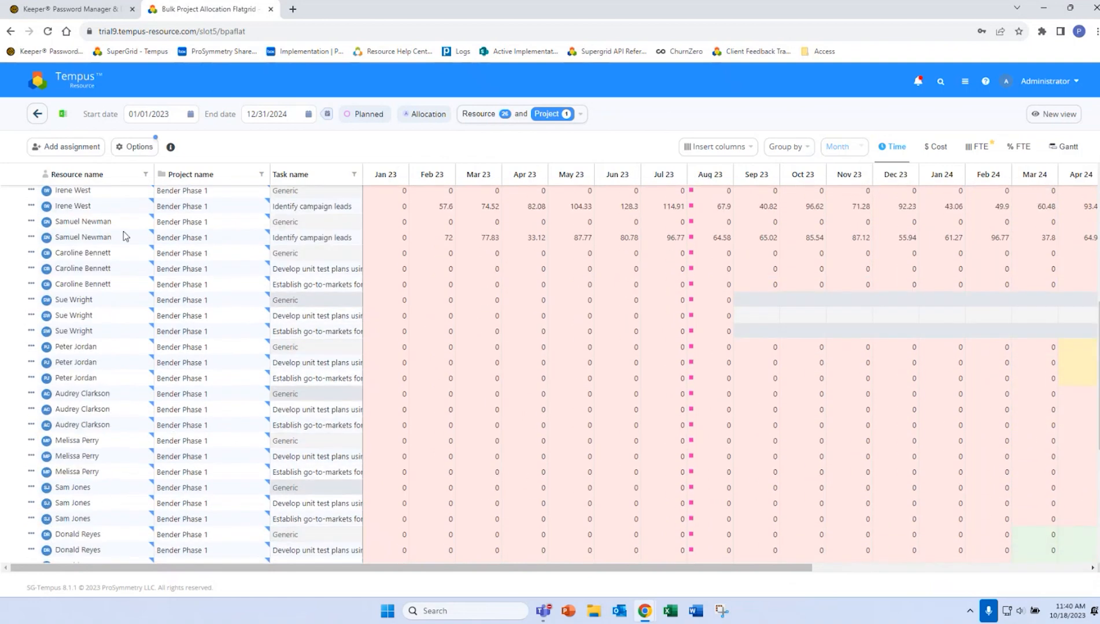
scroll(118, 214, "up", 6)
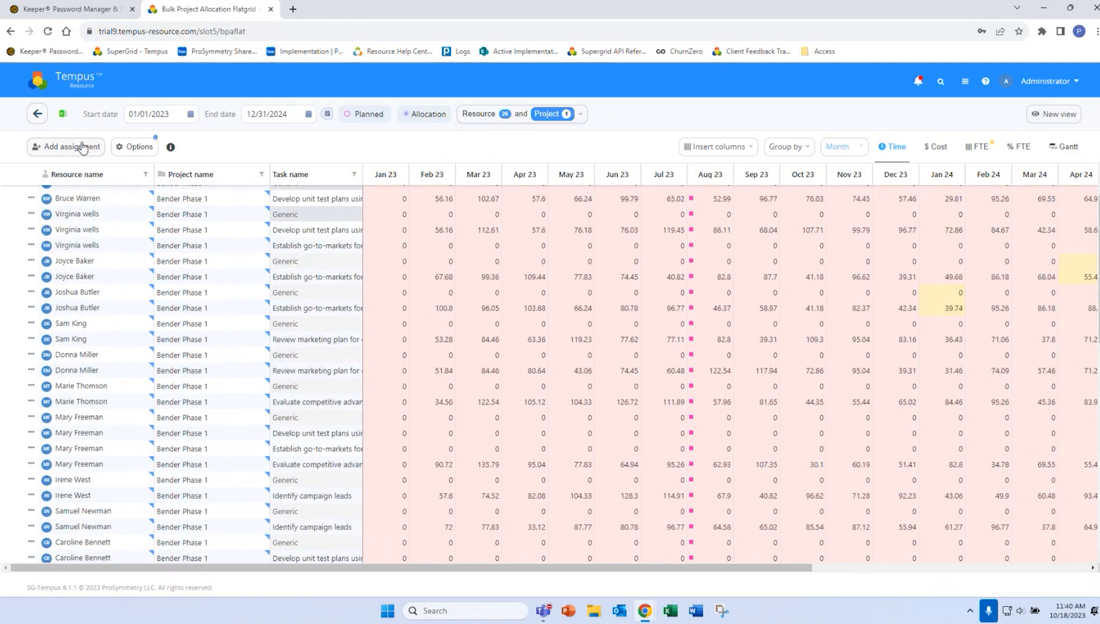
Check which projects are offered for a new assignment, without adding one
left_click(79, 148)
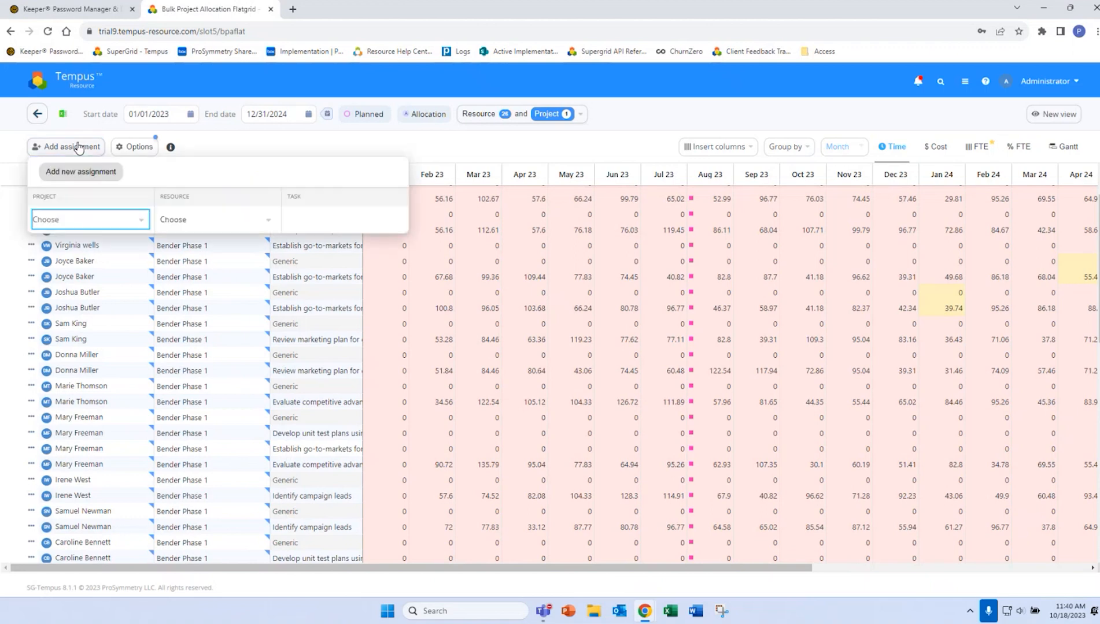
left_click(73, 219)
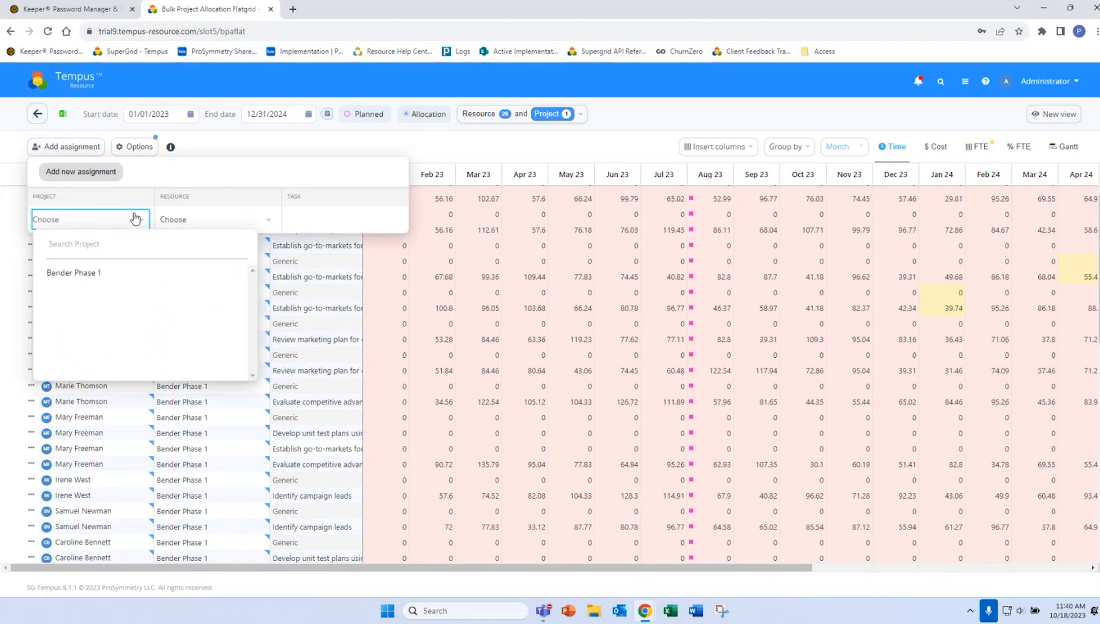
left_click(242, 147)
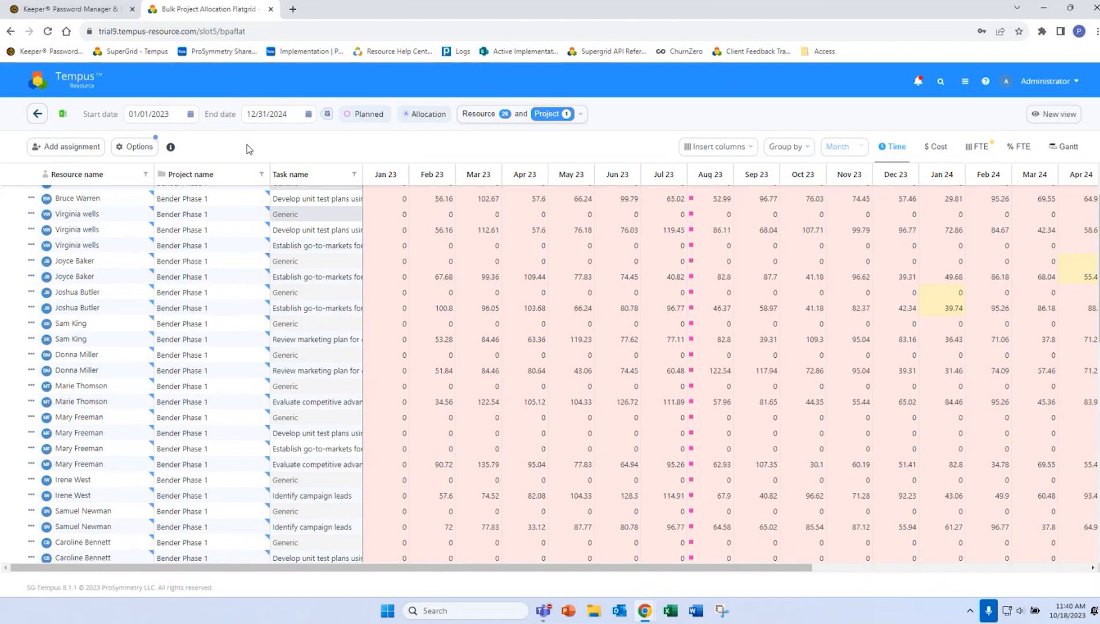
Review the attributes available for inserting columns and for grouping the grid
left_click(710, 148)
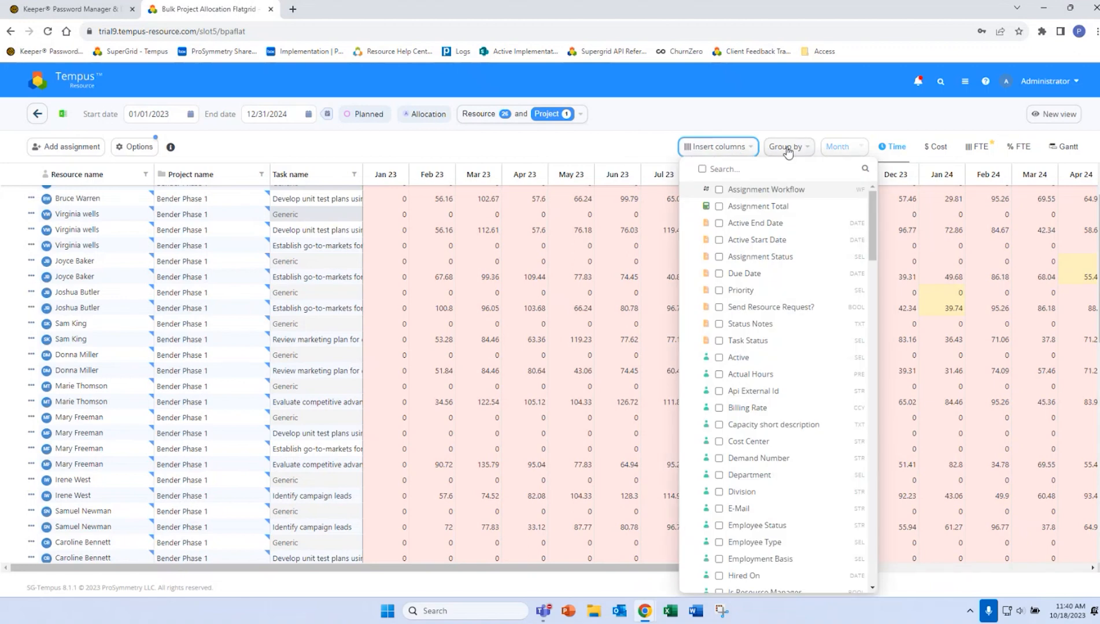
left_click(785, 149)
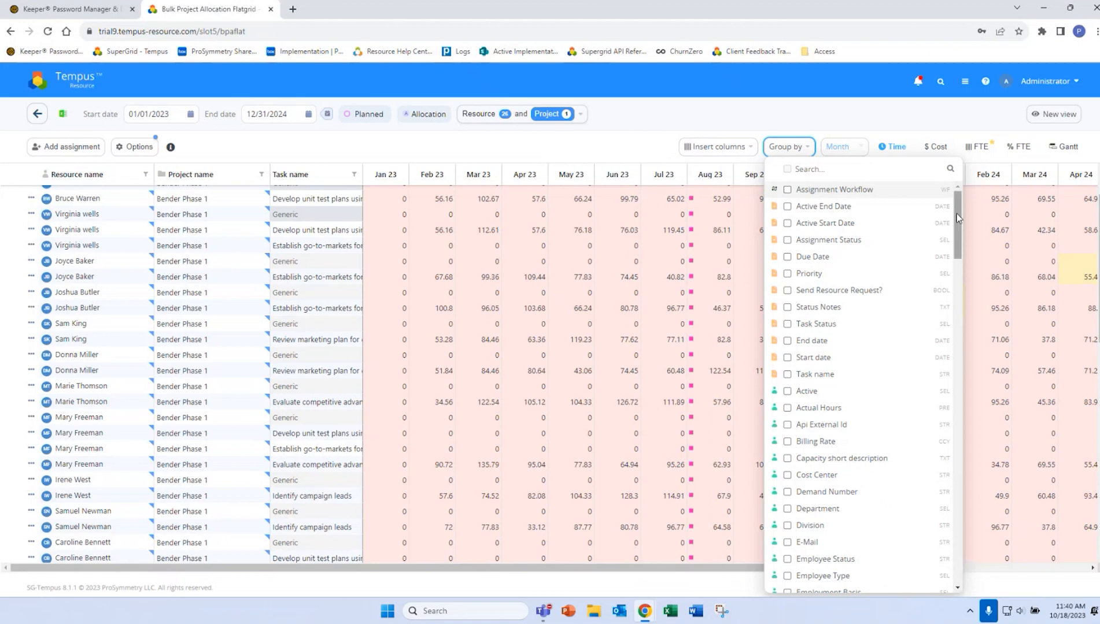
scroll(872, 382, "down", 15)
left_click_drag(958, 404, 977, 543)
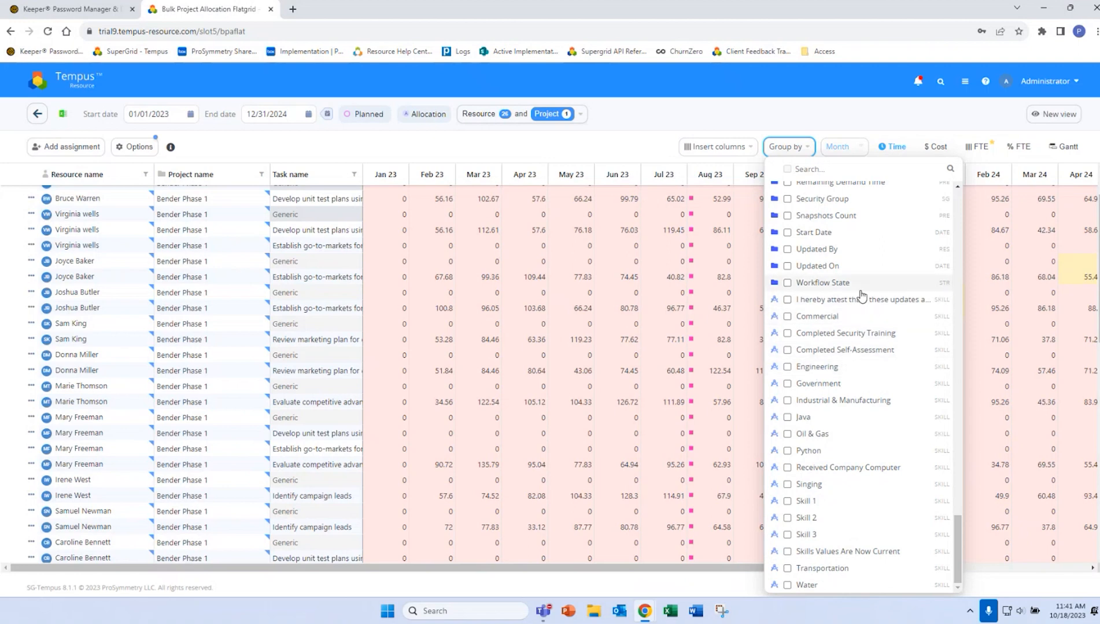
left_click(824, 129)
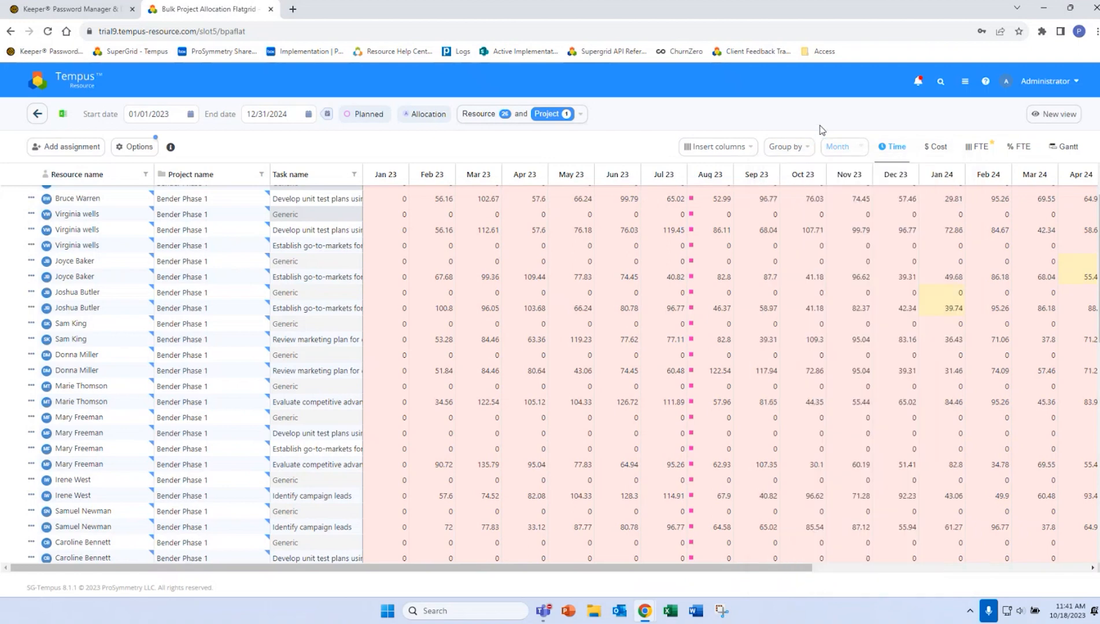
Review the grid options and the actions for a Bender Phase 1 assignment row, including Resource replace advanced
left_click(148, 146)
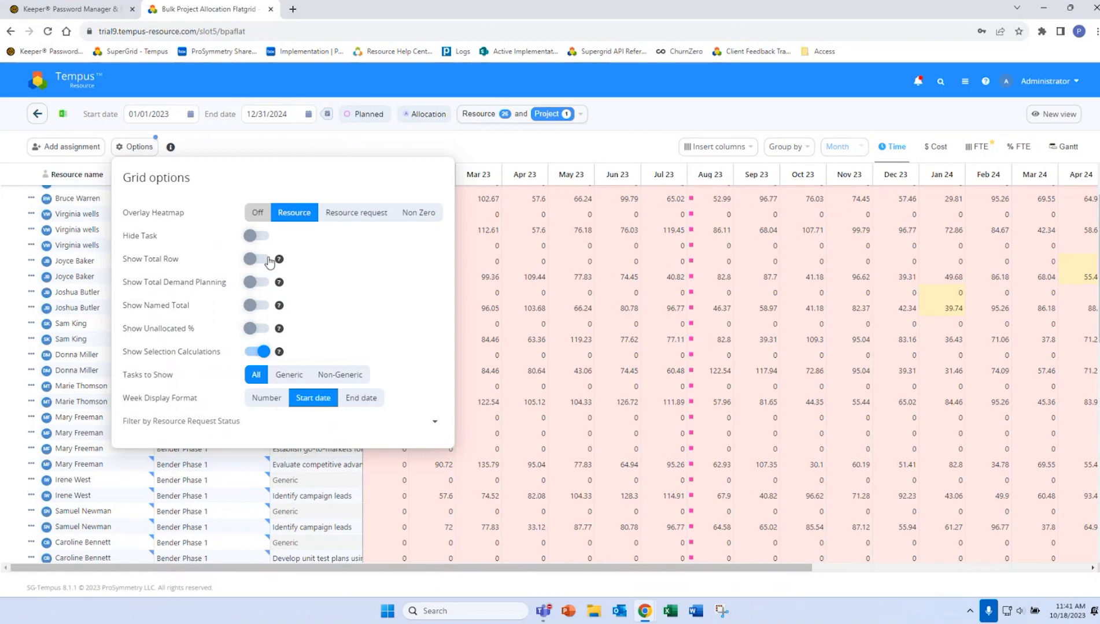
left_click(382, 145)
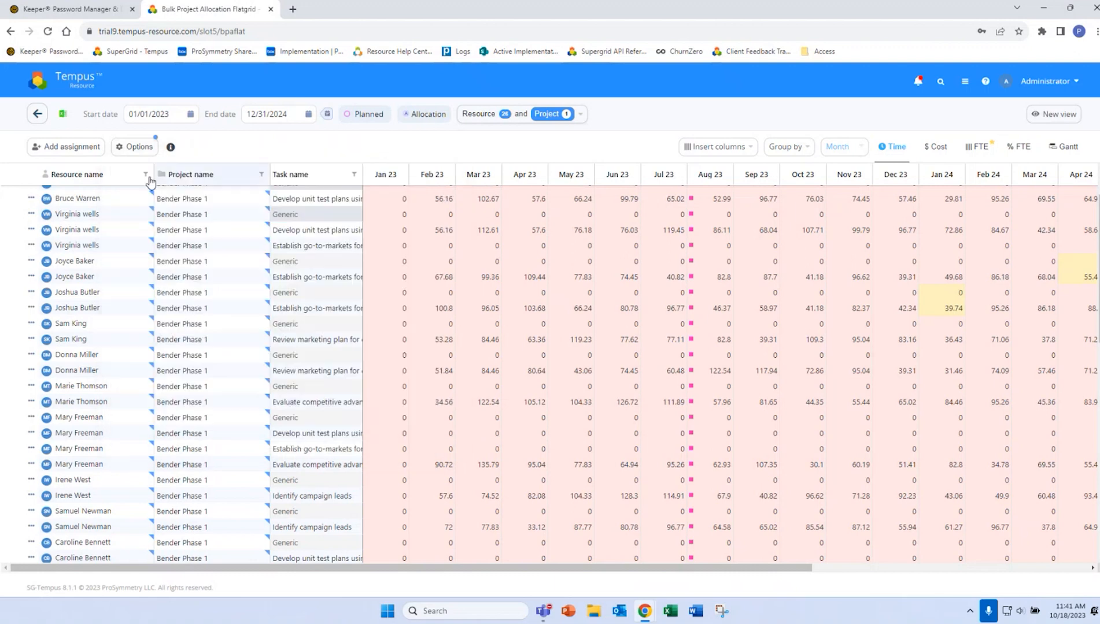
left_click(32, 230)
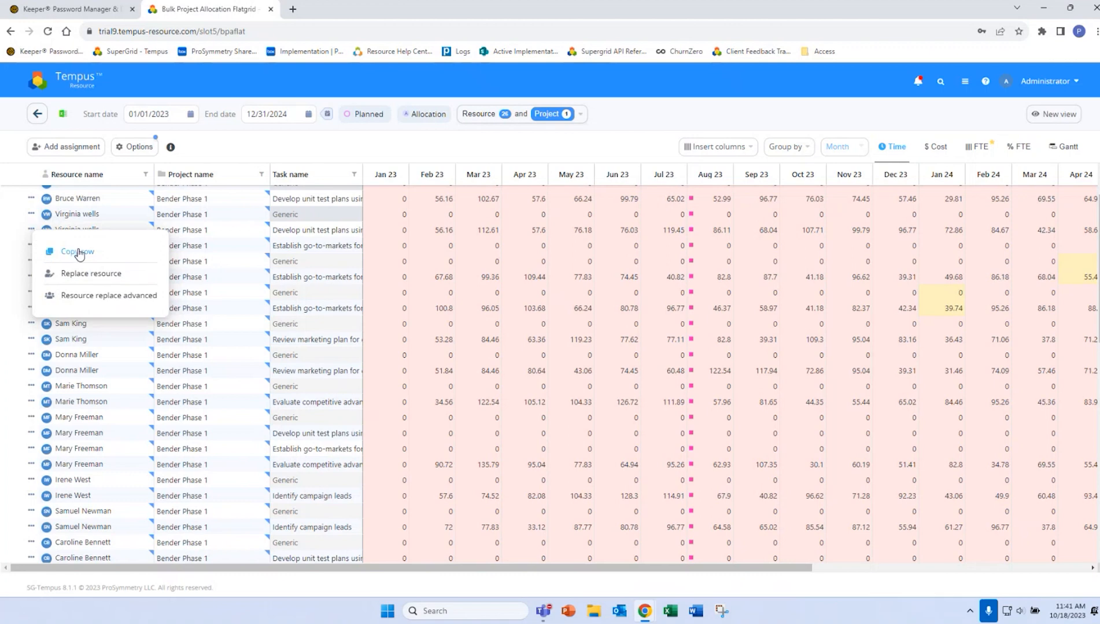
left_click(138, 300)
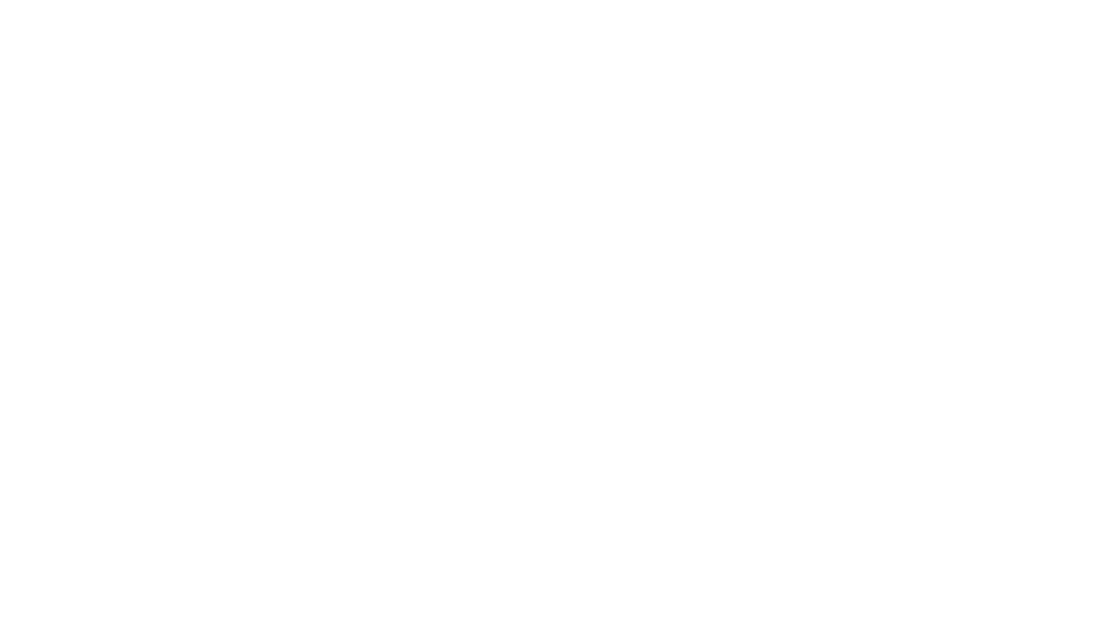